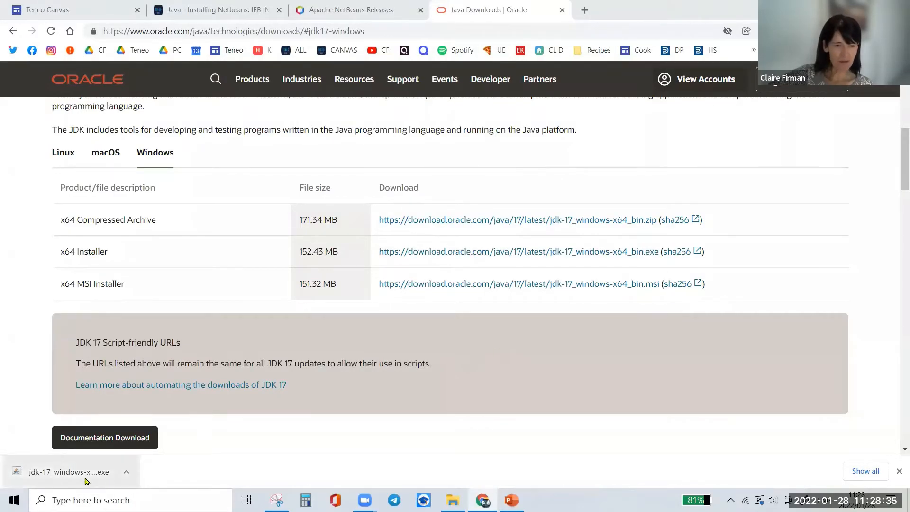
Step: Run the downloaded JDK 17 installer, allow it to make changes, and install it to C:\Program Files\Java\jdk-17.0.2\
left_click(126, 476)
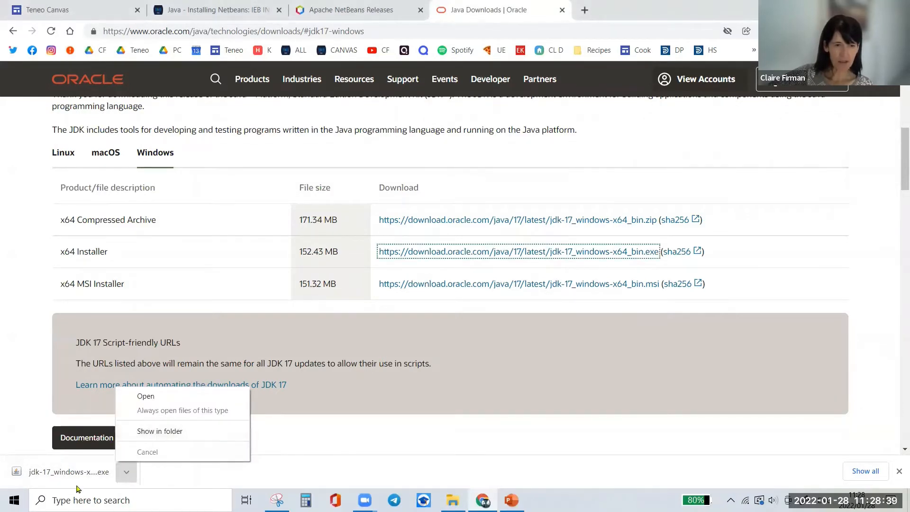
left_click(69, 474)
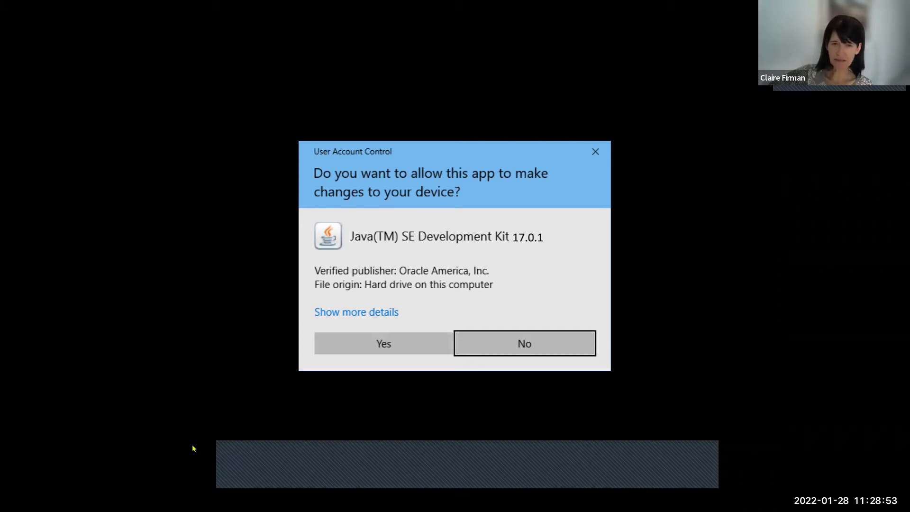
left_click(382, 336)
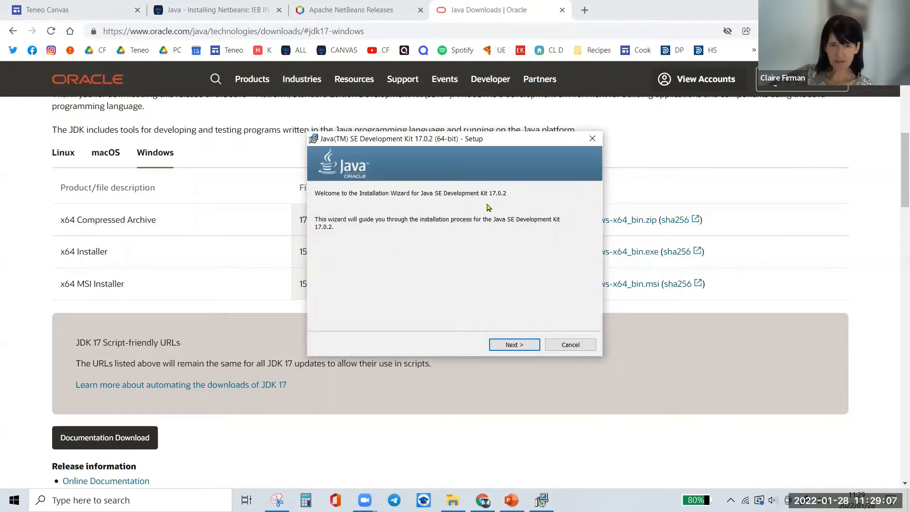
left_click(516, 346)
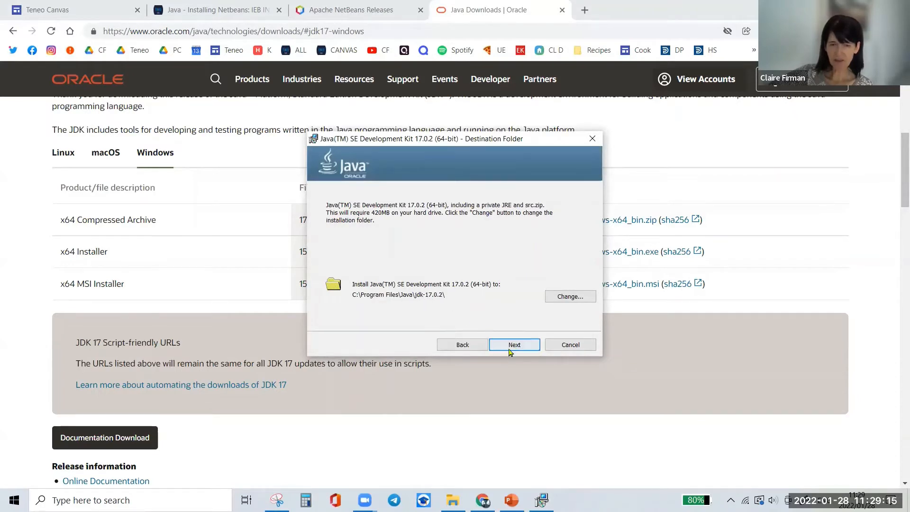
left_click(515, 345)
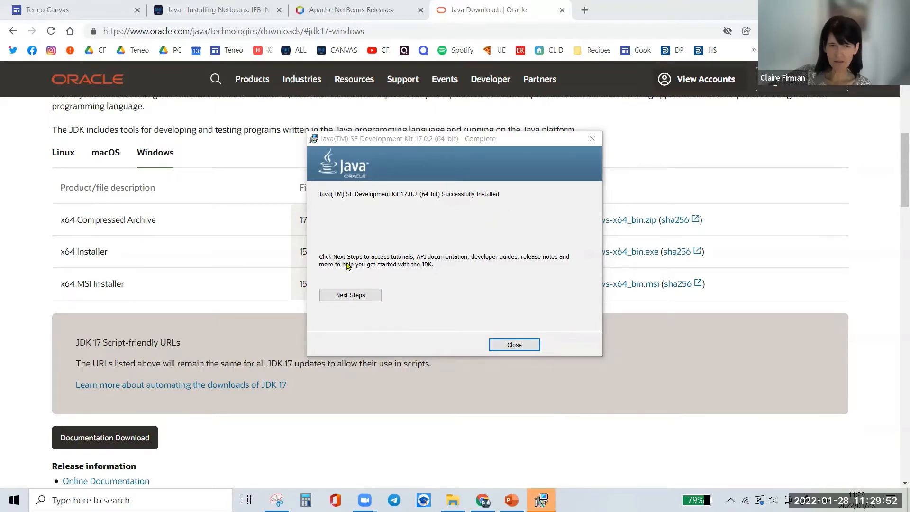
left_click(514, 345)
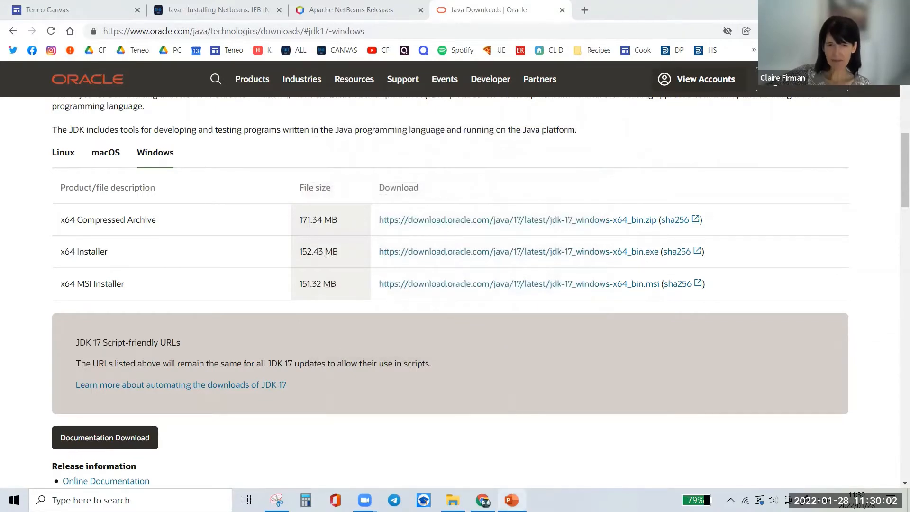
Step: Download Apache-NetBeans-12.6-bin-windows-x64.exe through the Apache NetBeans releases page, using the suggested download site
left_click(503, 497)
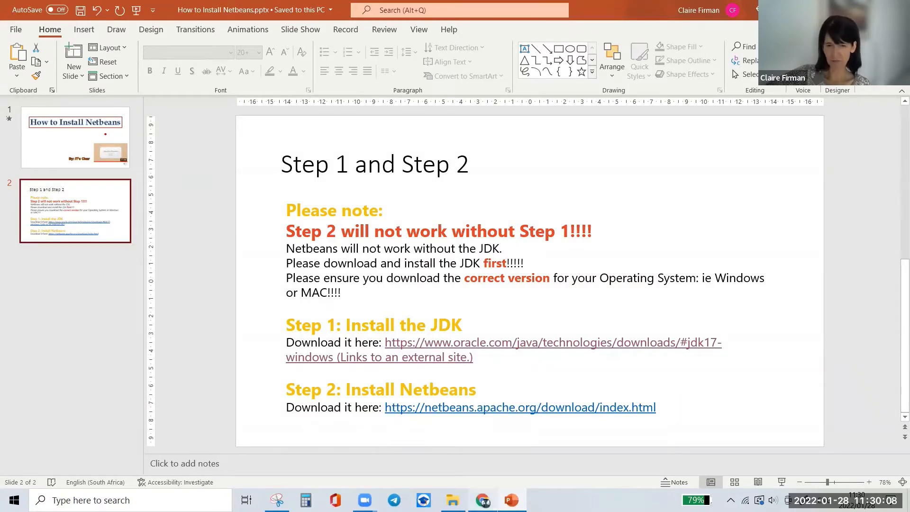
left_click(493, 412)
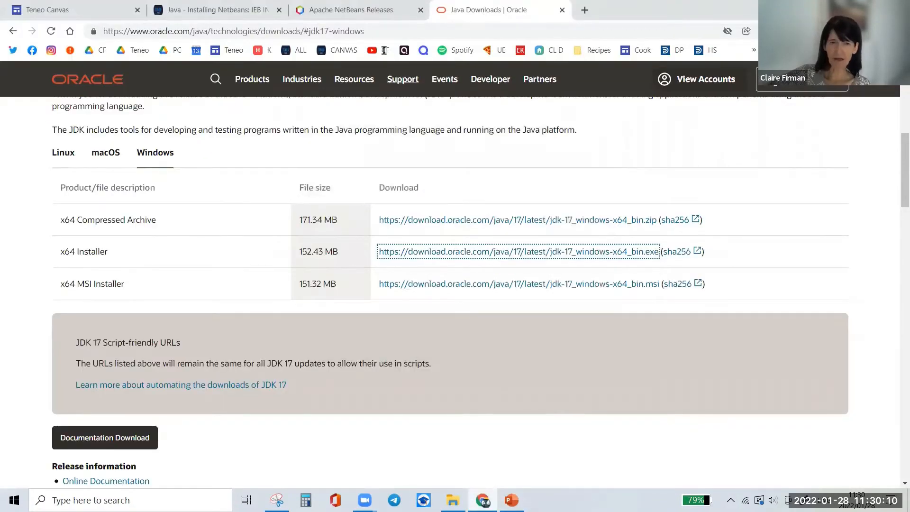
left_click(363, 10)
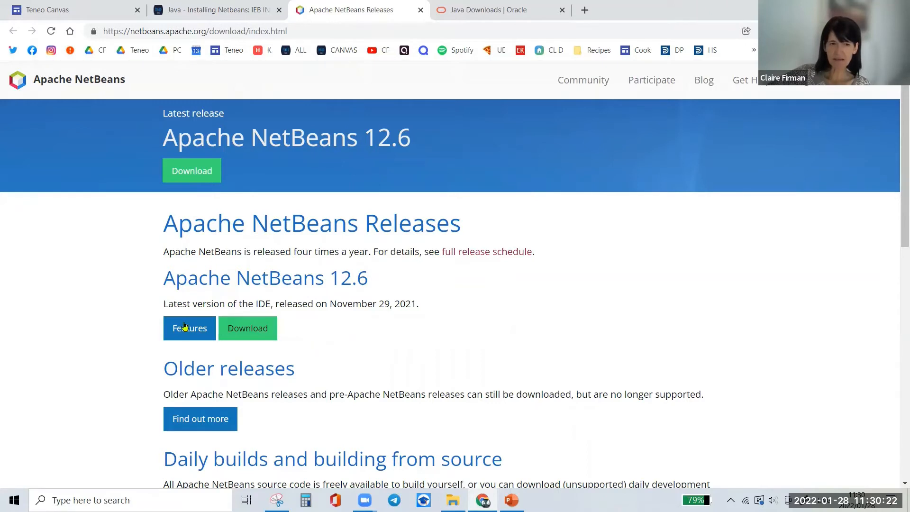
left_click(251, 332)
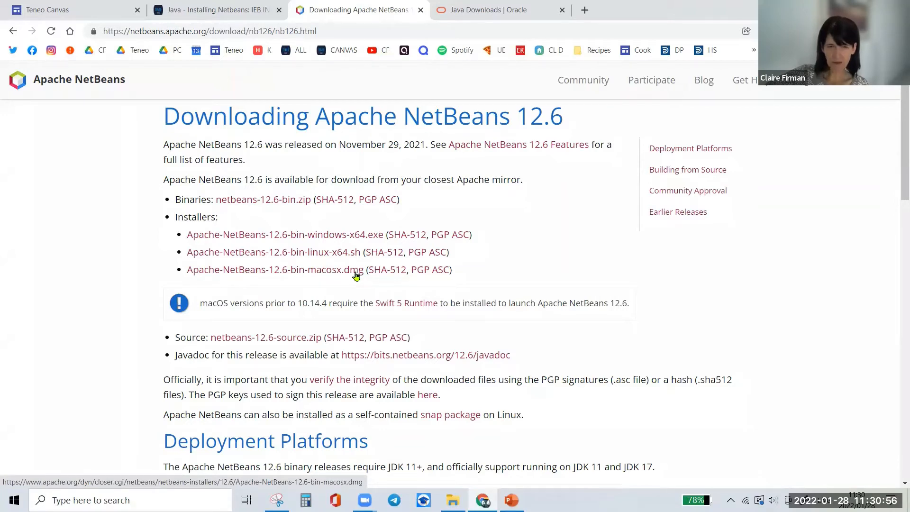
left_click(311, 236)
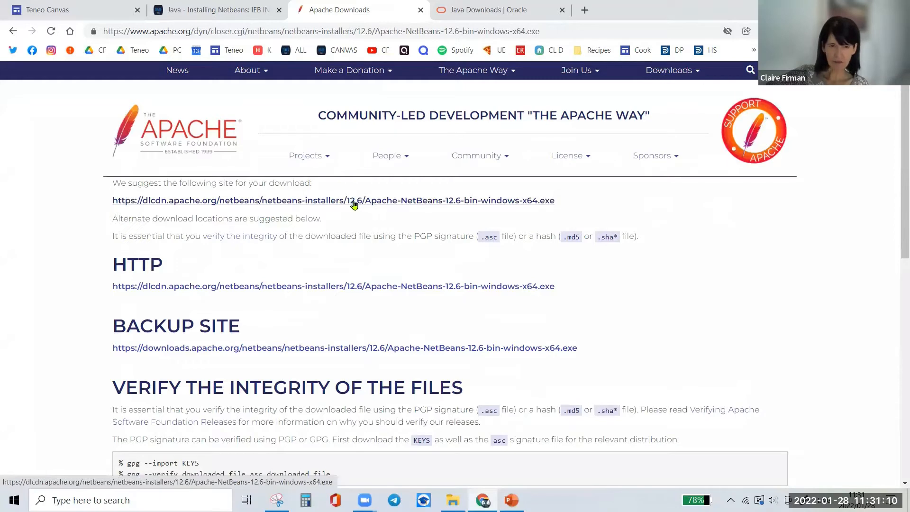
left_click(387, 204)
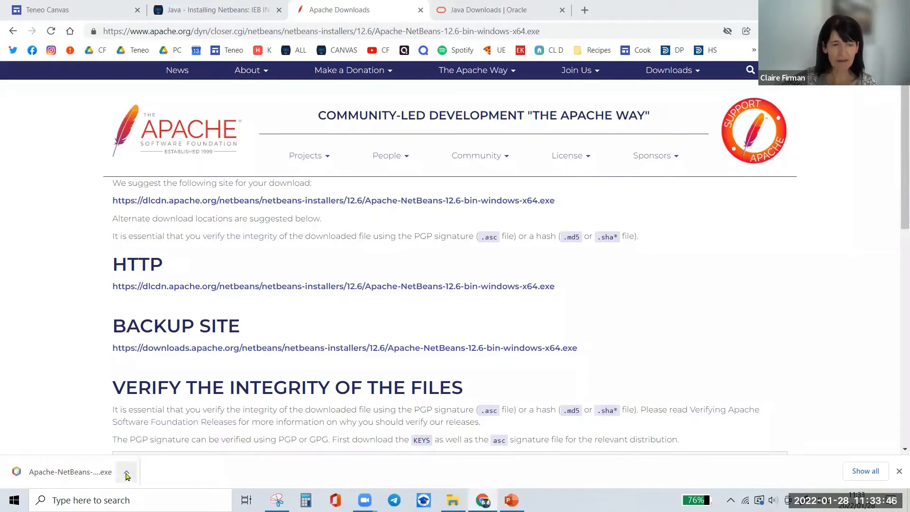
Step: Install Apache NetBeans IDE 12.6 to C:\Program Files\NetBeans-12.6 with JDK 17.0.2, accepting the license and keeping the update check on
left_click(75, 474)
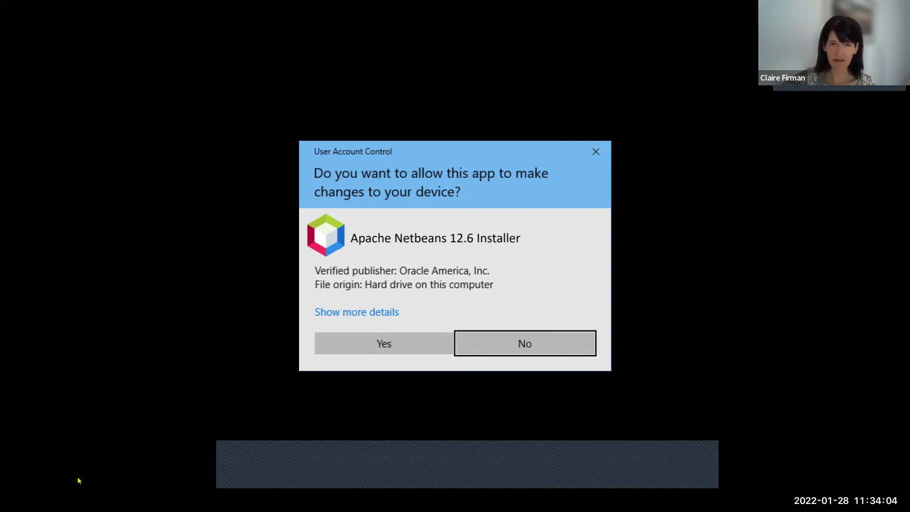
left_click(375, 335)
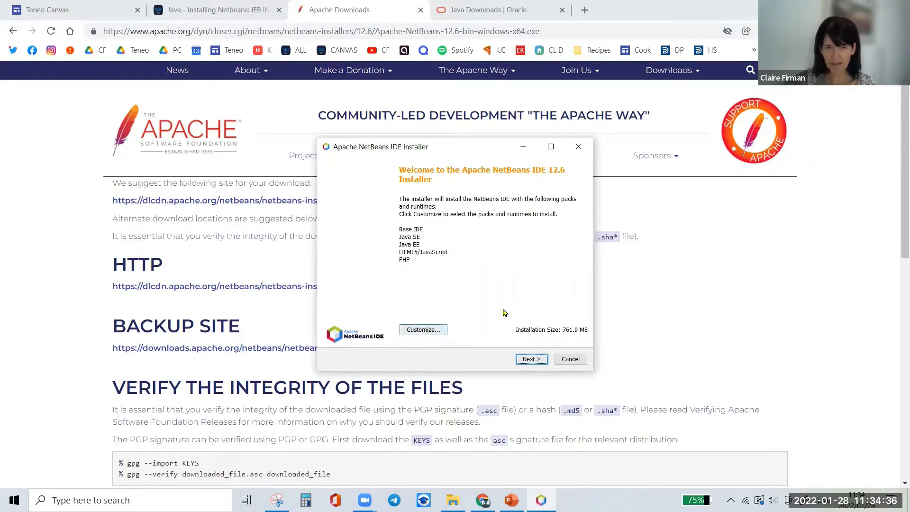
left_click(532, 359)
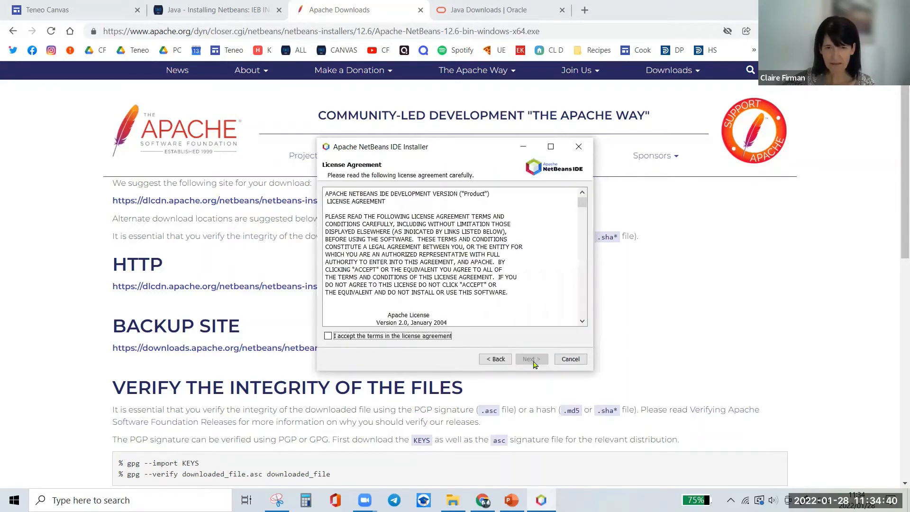
left_click(328, 336)
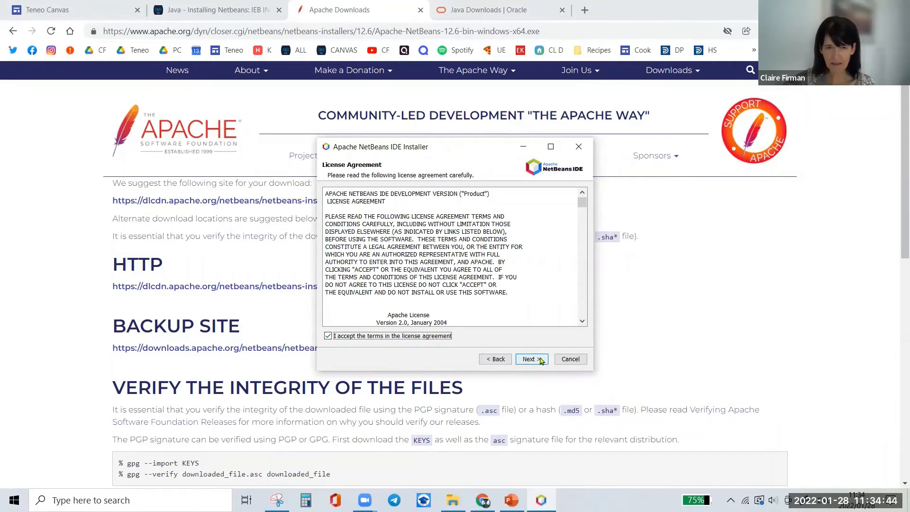
left_click(531, 359)
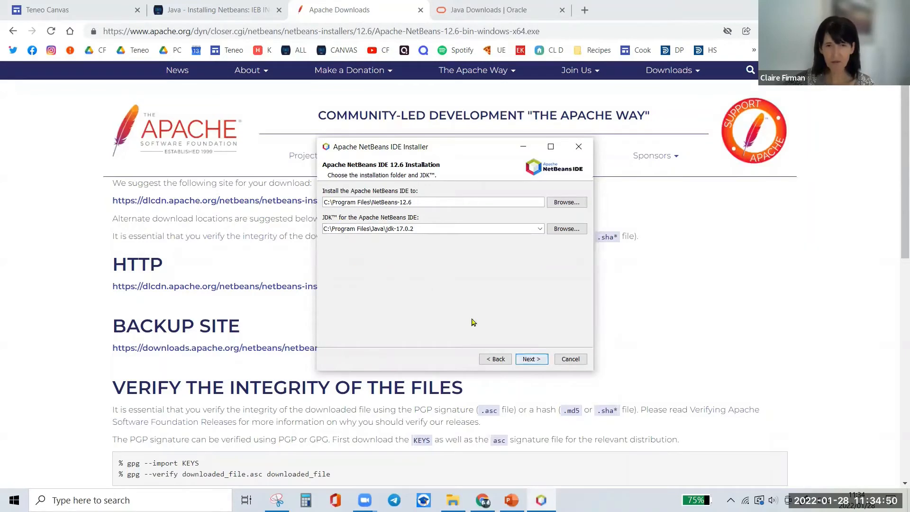
left_click(531, 360)
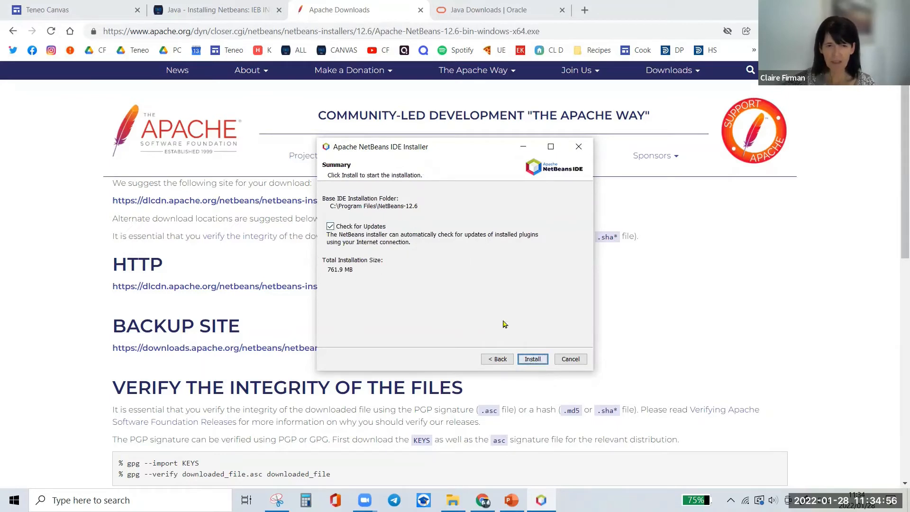
left_click(534, 360)
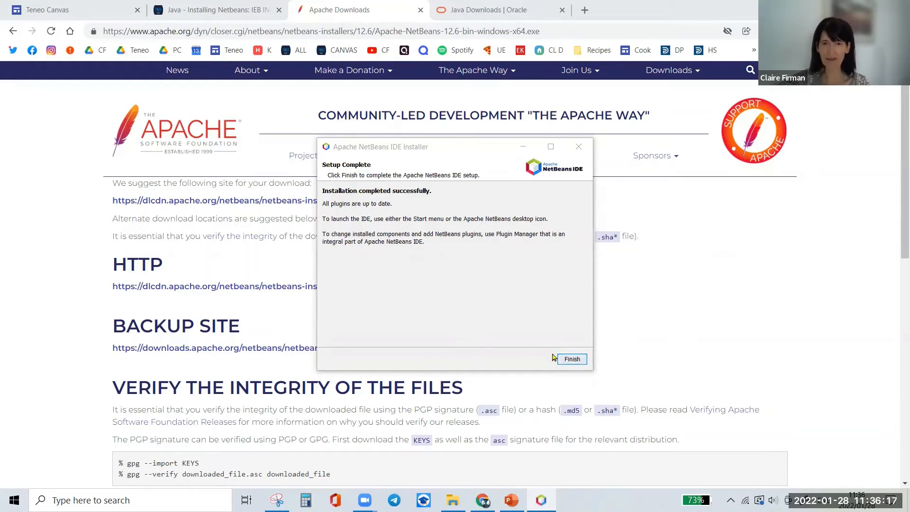
left_click(571, 360)
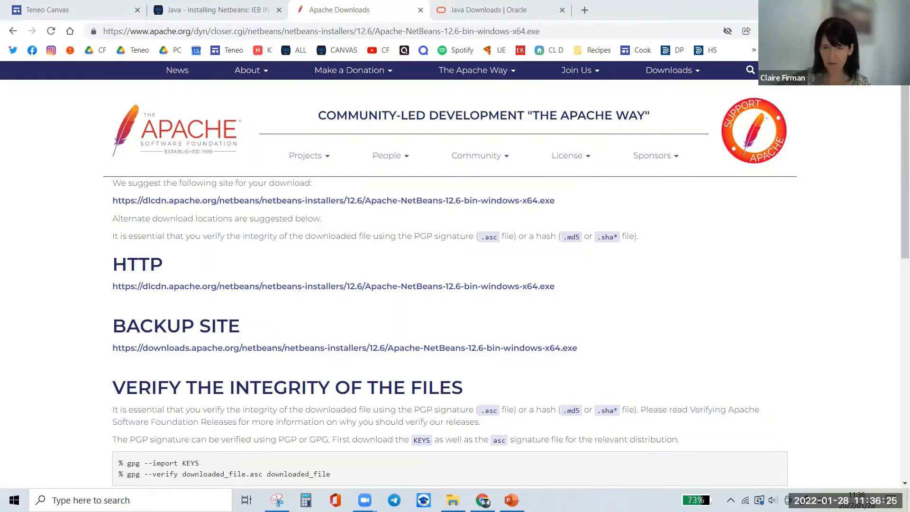
Step: Show the desktop, place the NetBeans 12.6 shortcut below the older NetBeans one, and delete the older version's shortcut
key("super+d")
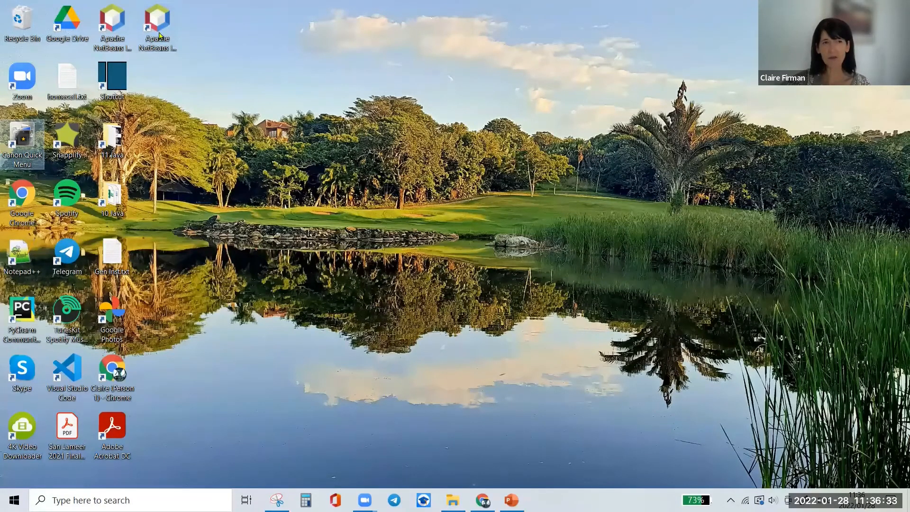
left_click_drag(159, 36, 117, 78)
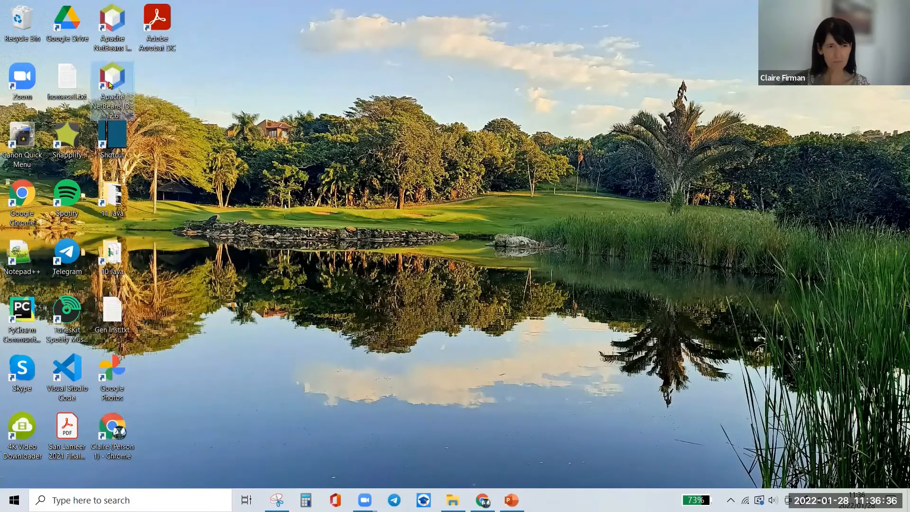
right_click(124, 29)
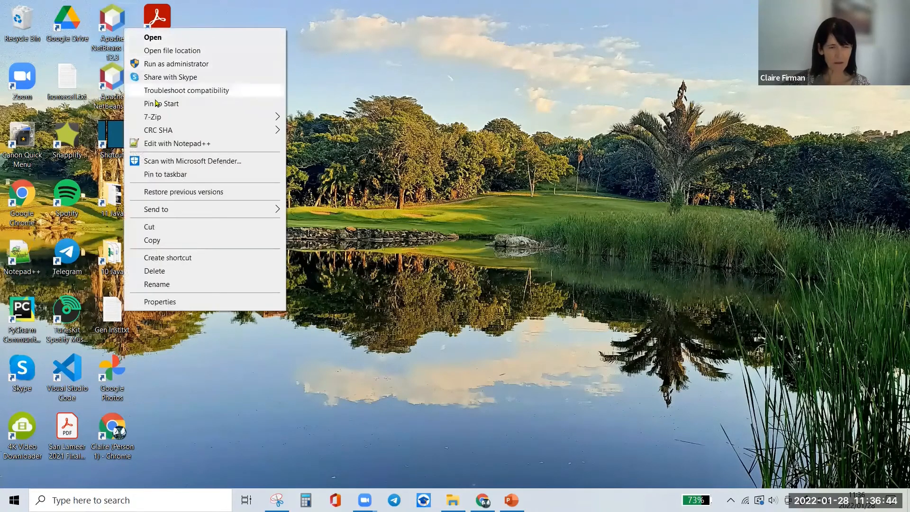
left_click(157, 271)
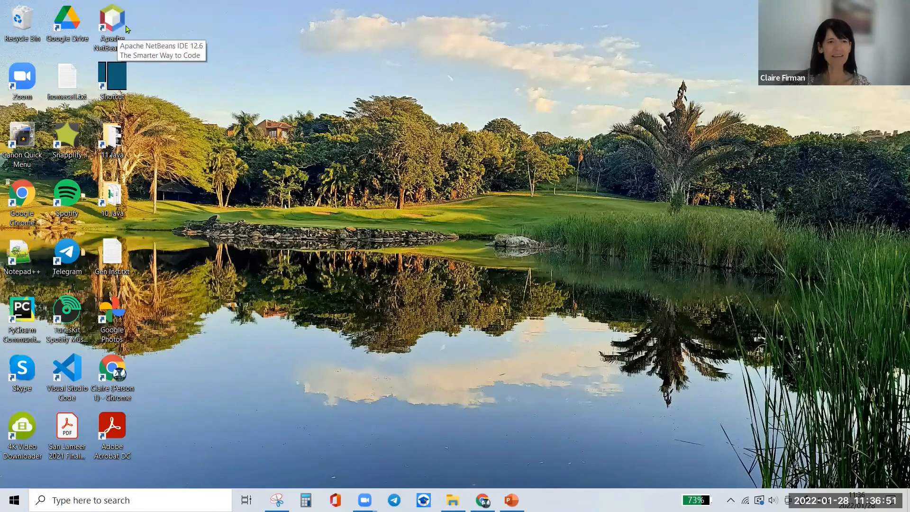
Step: Launch Apache NetBeans IDE 12.6 from the desktop, import the settings of the previous version 12.3, and maximize its window
left_click(126, 28)
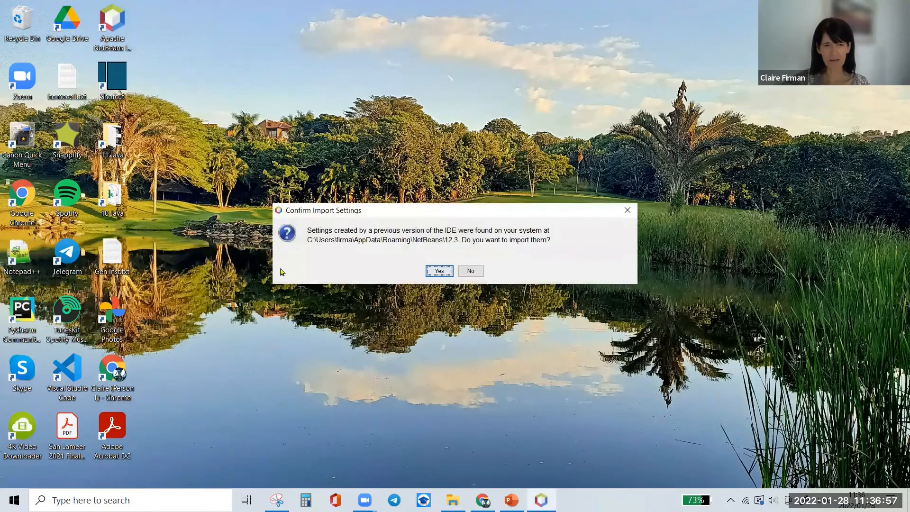
left_click(447, 273)
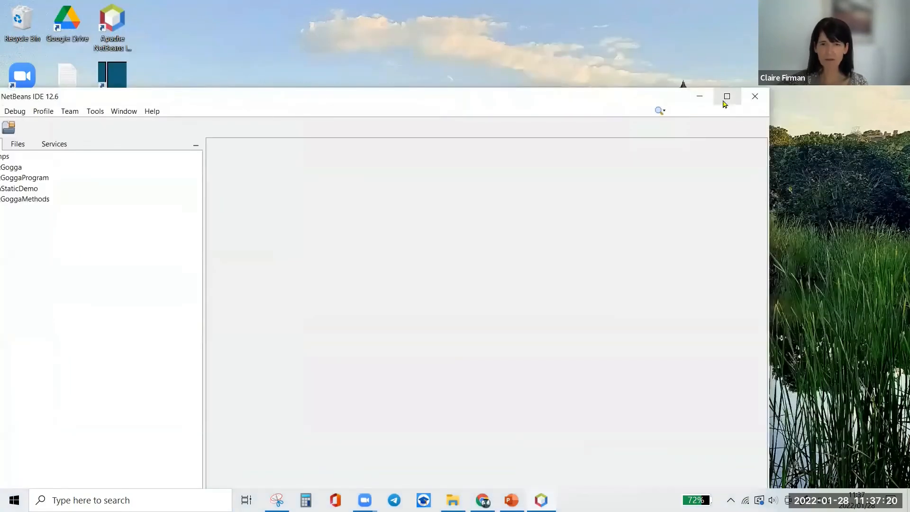
left_click(726, 96)
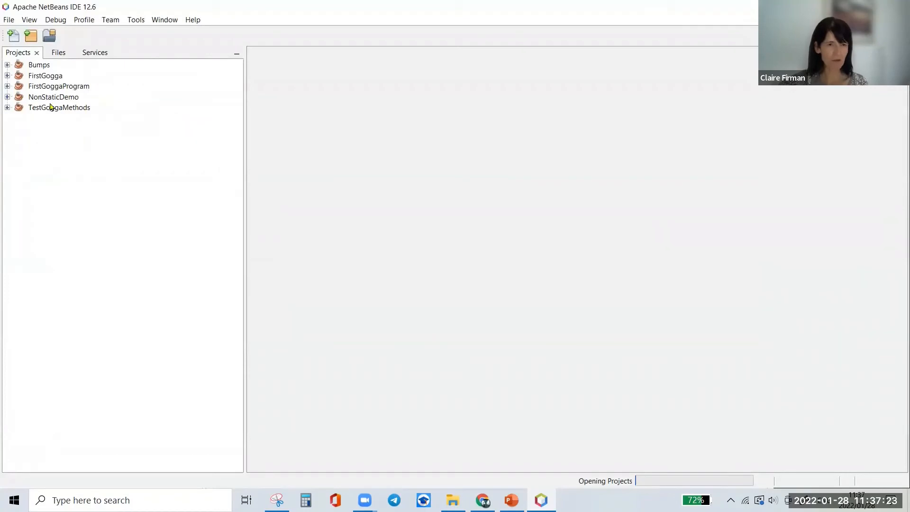
Step: Expand the Bumps project and install the nb-javac Java editing support library plugin, accepting its license agreements
double_click(34, 68)
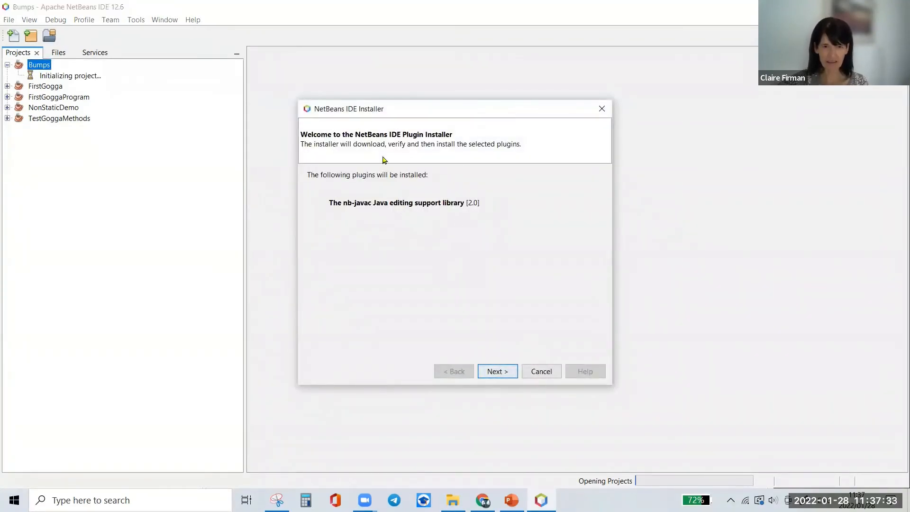
left_click(500, 375)
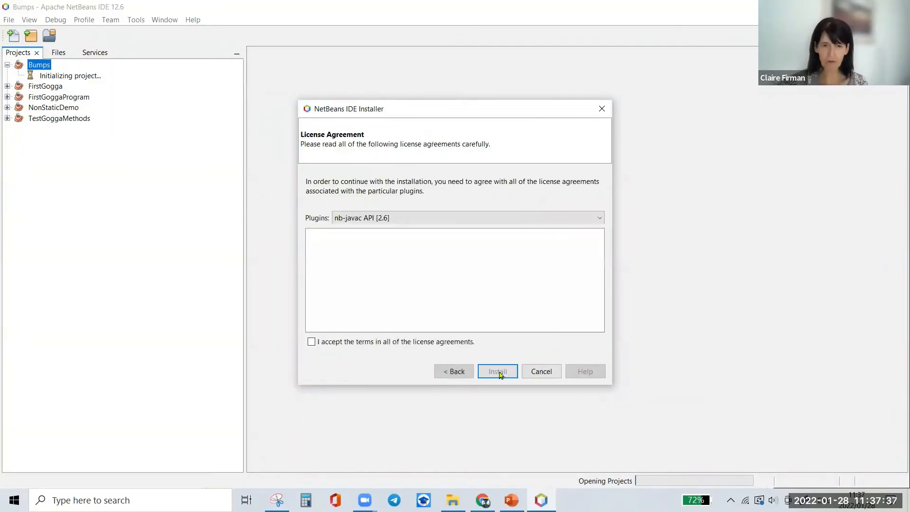
left_click(312, 342)
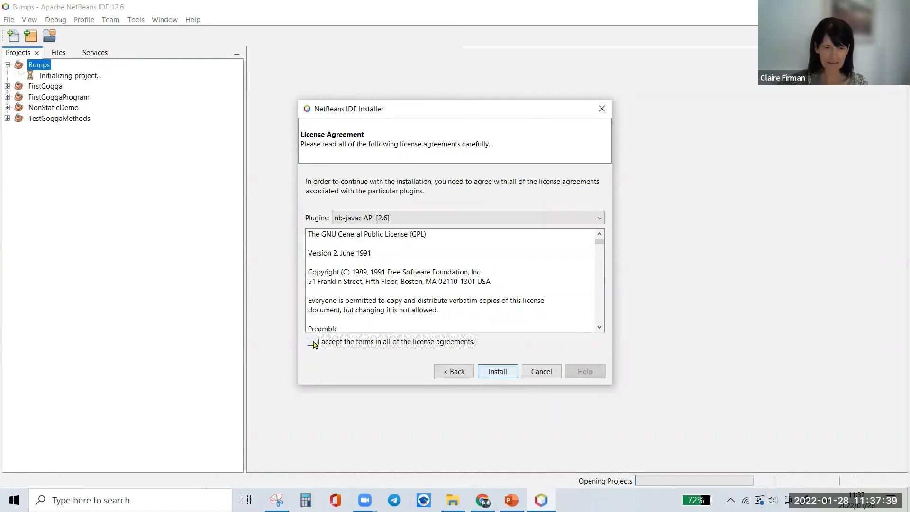
left_click(505, 372)
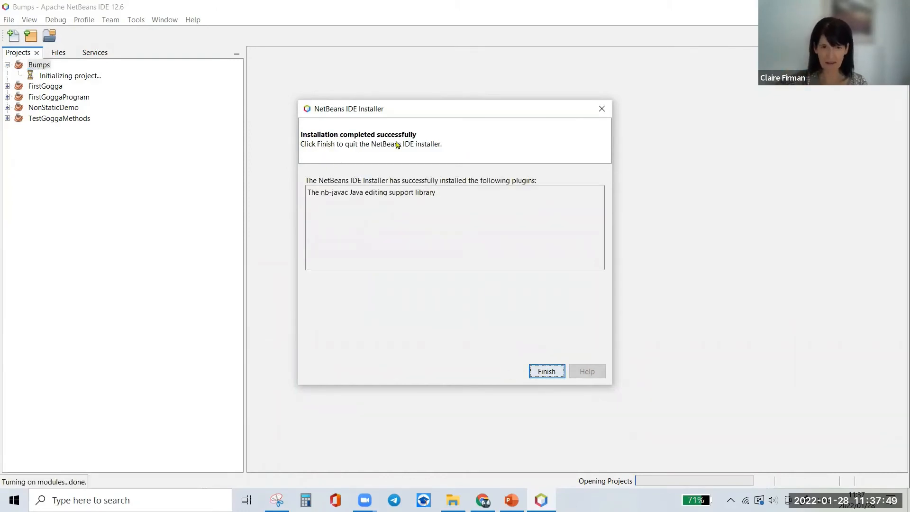
left_click(547, 372)
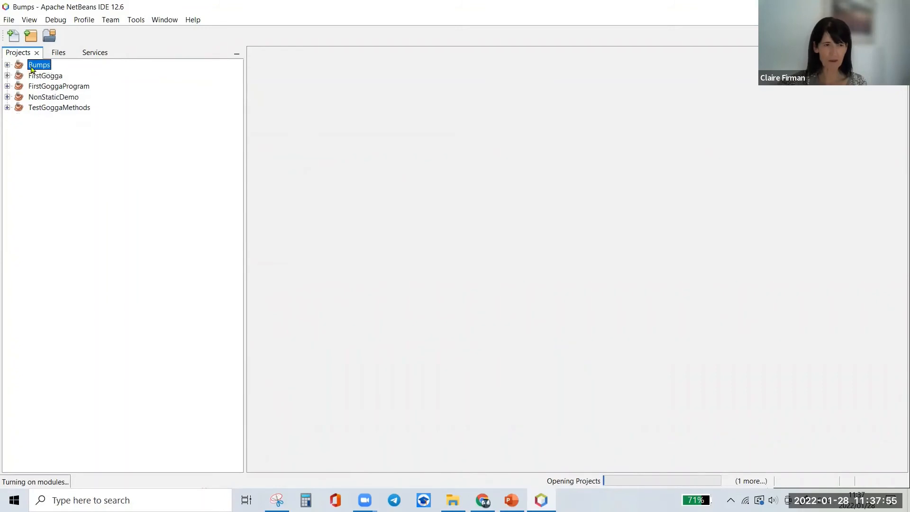
Step: Expand the Bumps project and create a Java with Ant Java Application project named MyProgram with main class myprogram.MyProgram
double_click(31, 67)
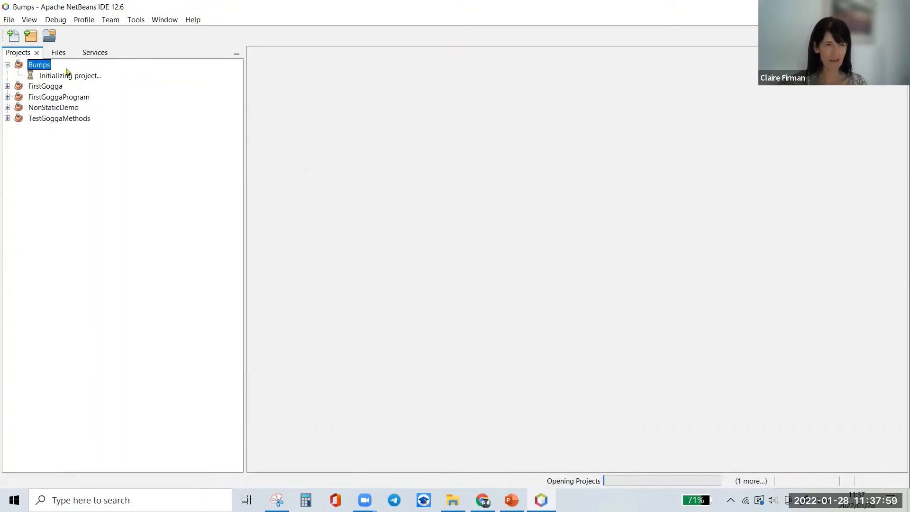
left_click(30, 38)
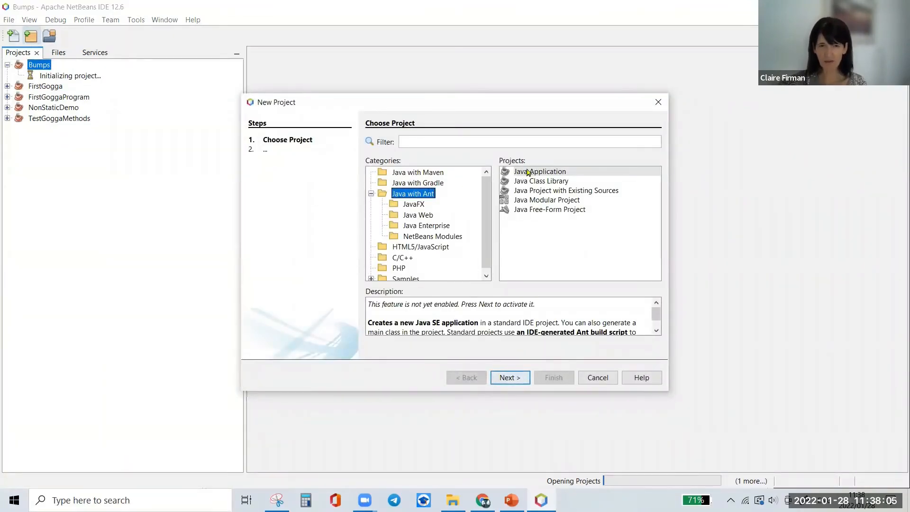
left_click(506, 380)
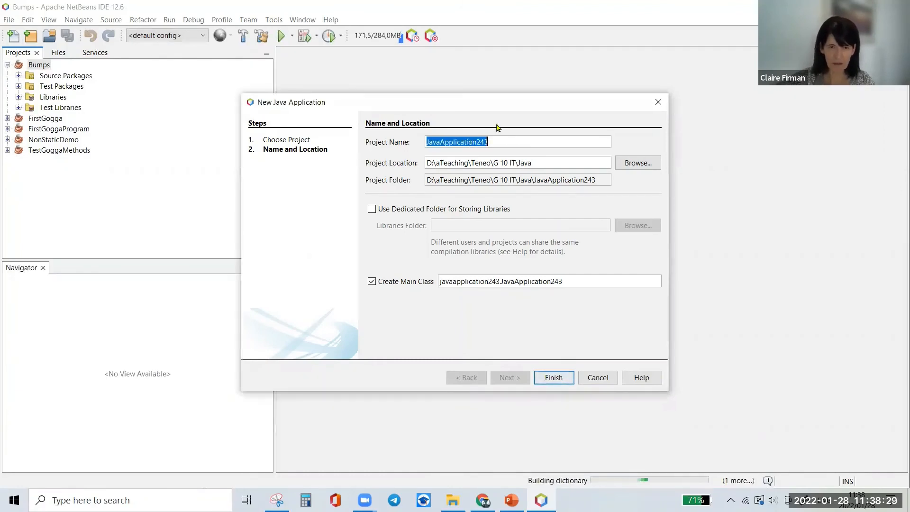
type("My")
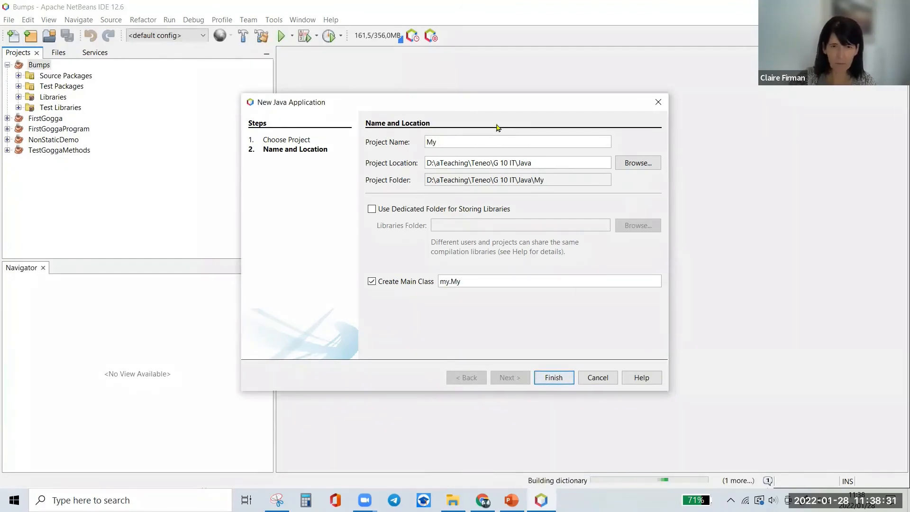
type("Program")
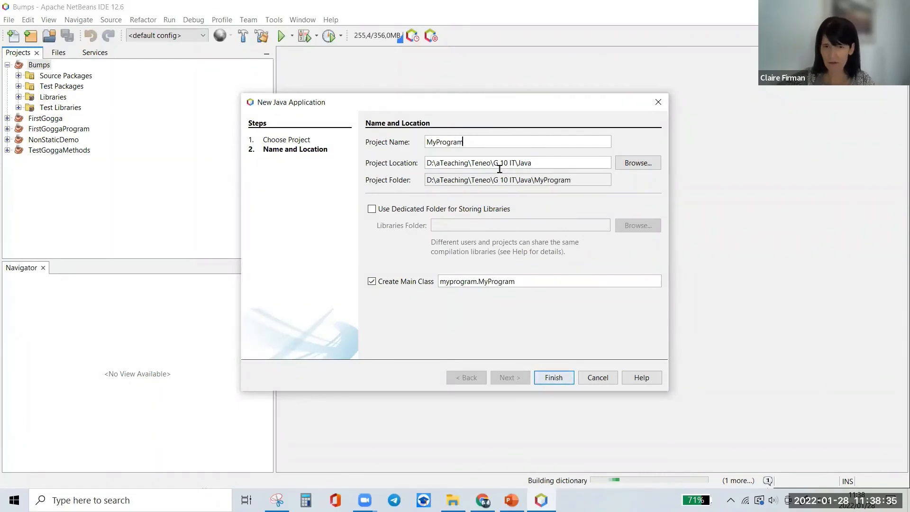
left_click(553, 378)
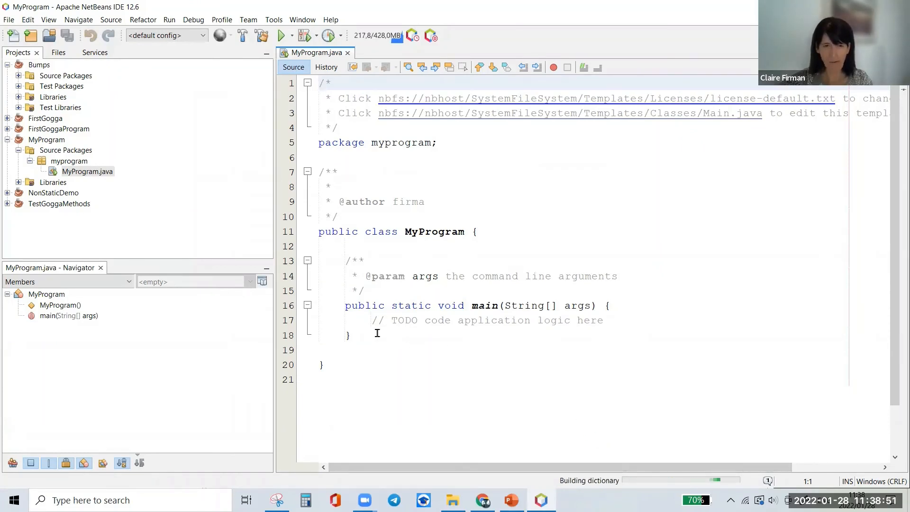
Step: Delete the Javadoc comment about the command line arguments above the main method in MyProgram.java
left_click(321, 261)
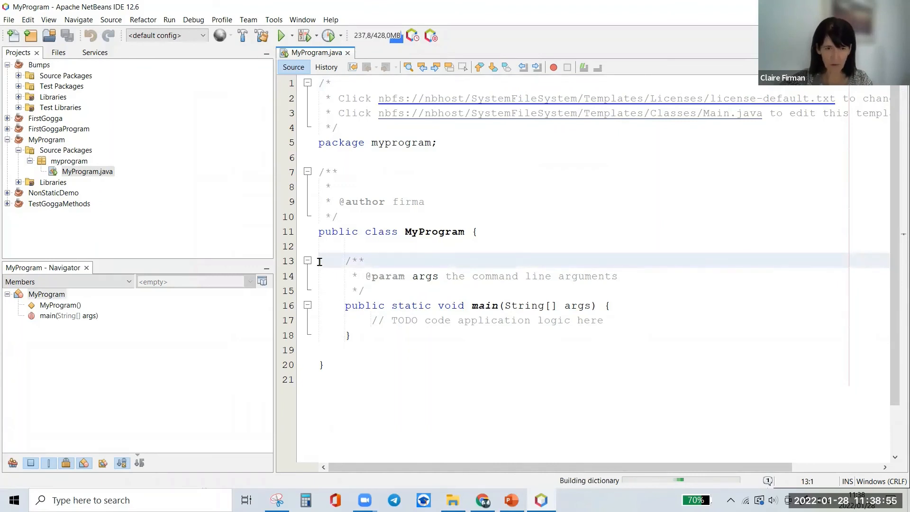
left_click_drag(318, 260, 369, 288)
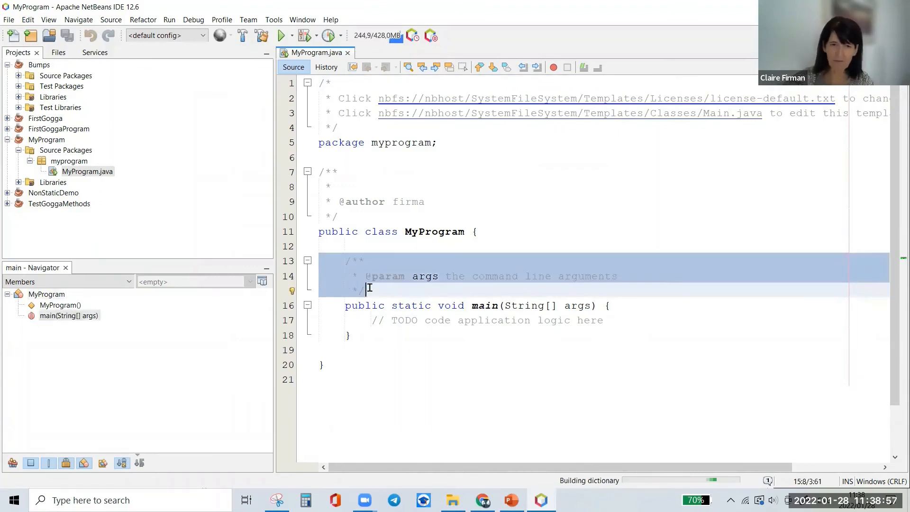
key("Delete")
Step: Replace the TODO comment in the main method with System.out.println("Hello World"); using the sout template, and run the project
left_click_drag(372, 291, 606, 291)
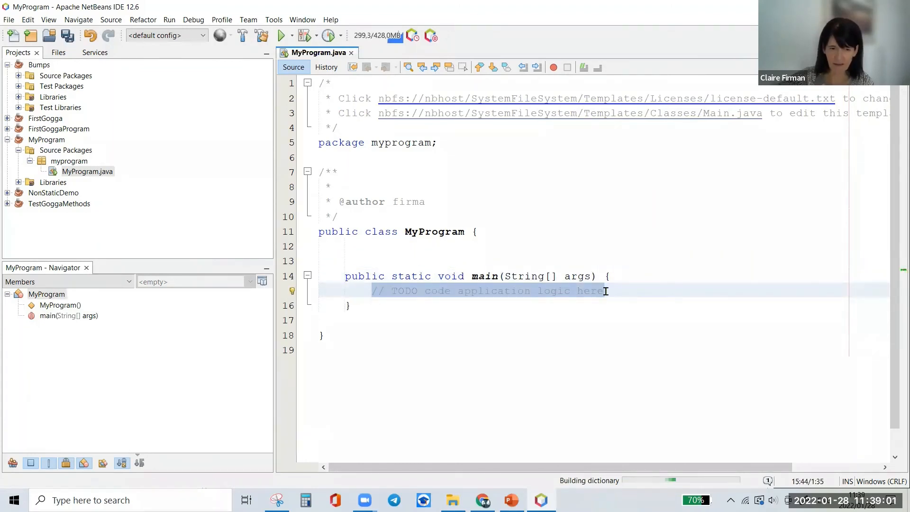
type("stem.ou")
type("t")
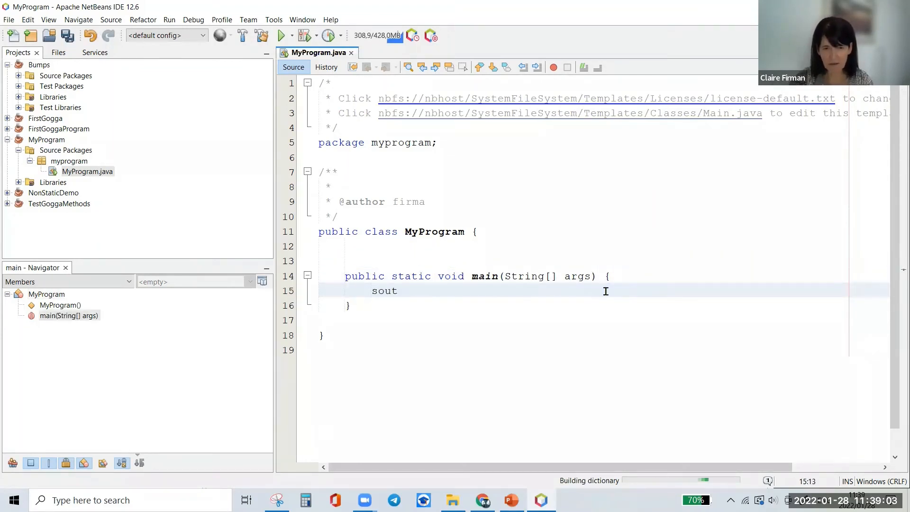
key("Tab")
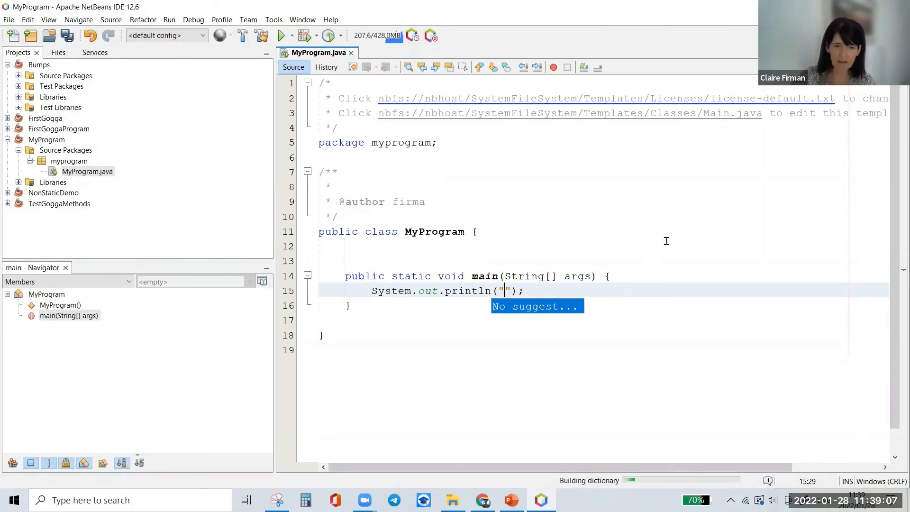
type("Hello World")
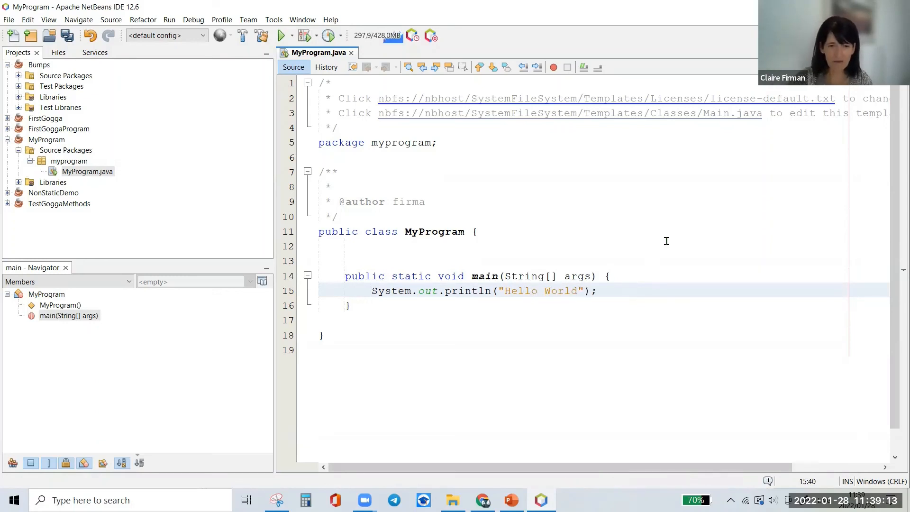
key("F6")
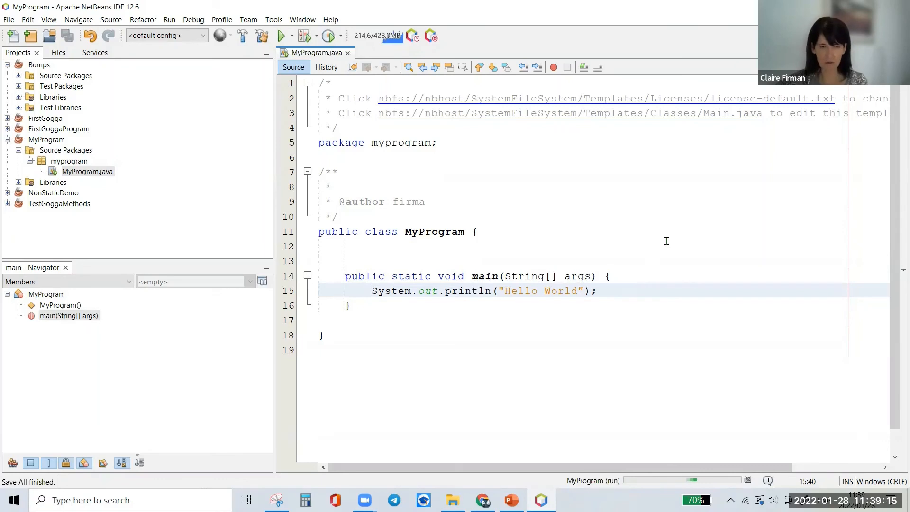